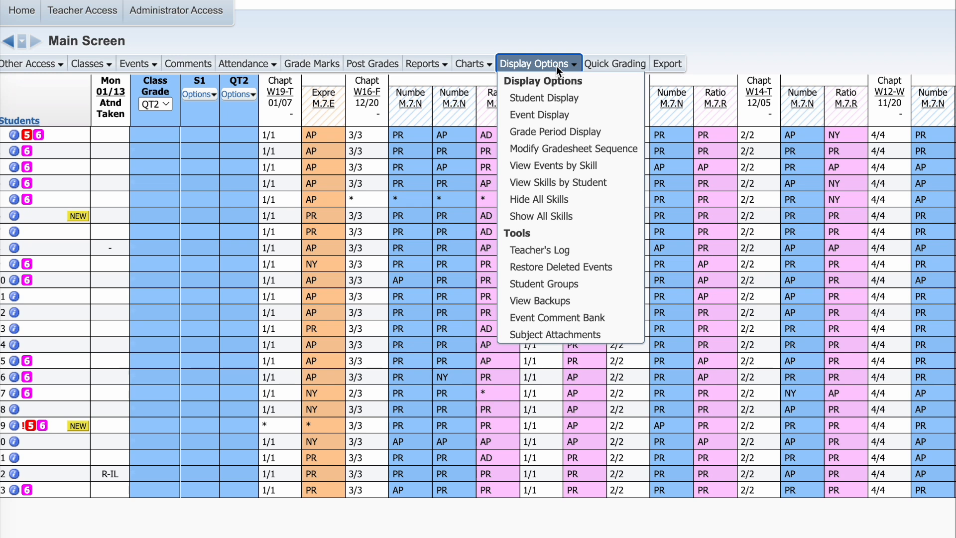
Step: Show skills by student and enter PR as the first student's S1 grade for skill M.7.NS.A.2
left_click(570, 183)
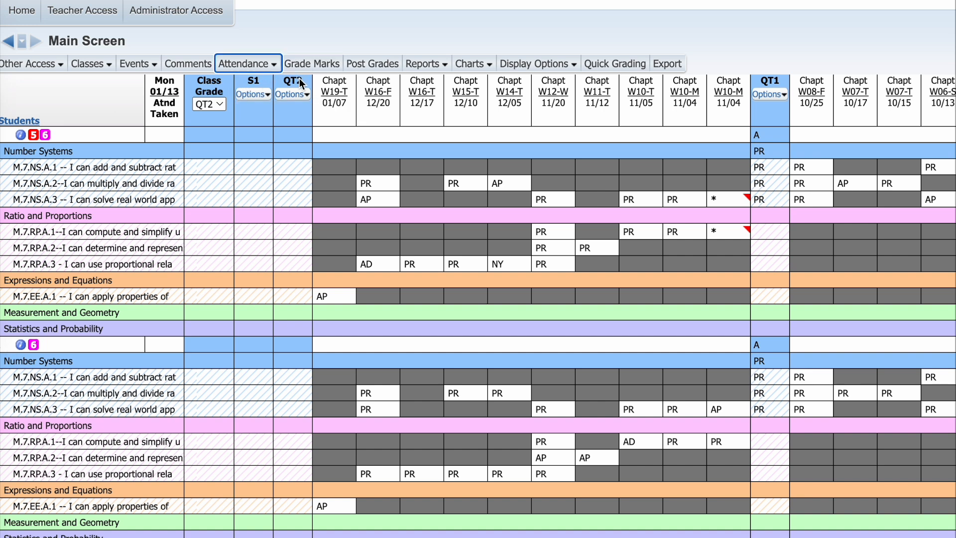
left_click(259, 183)
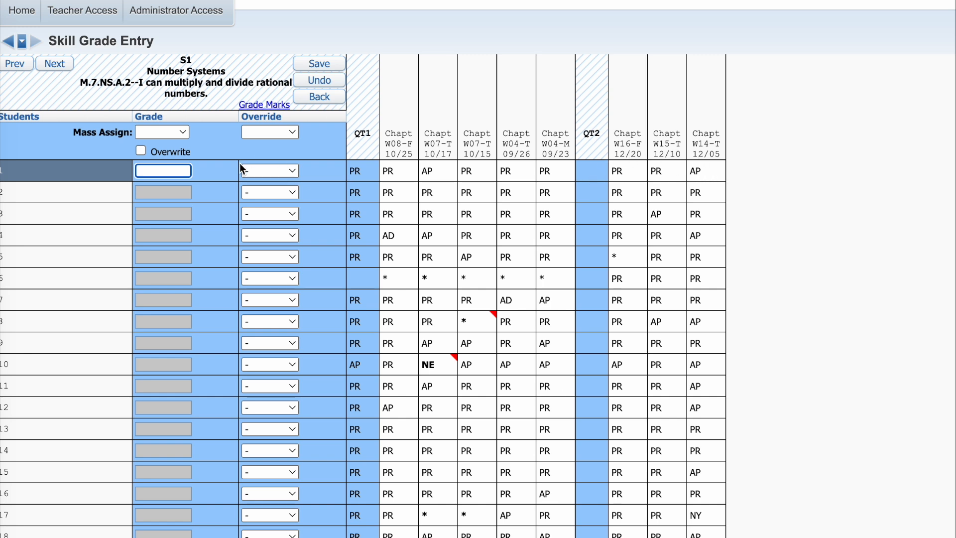
type("PR")
key("Tab")
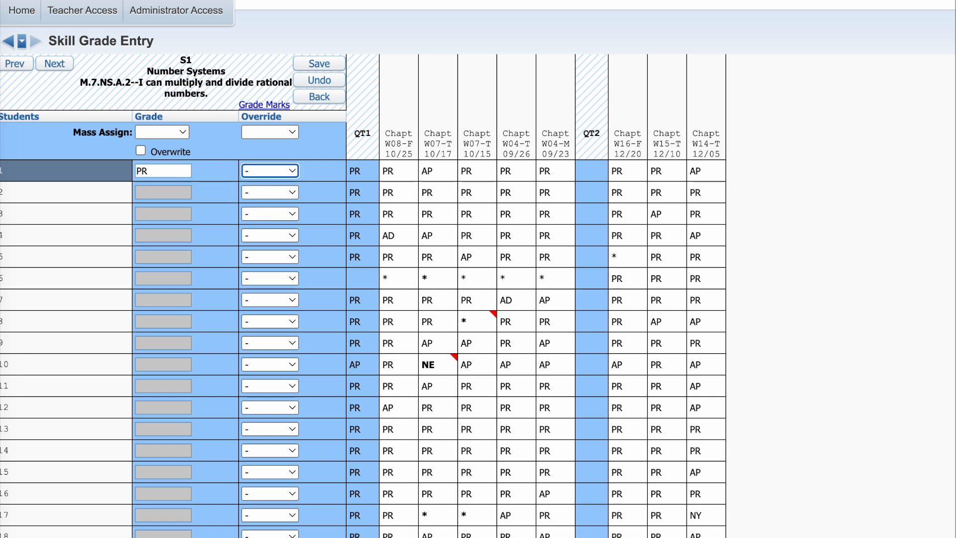
Step: Mass assign PR to all blank S1 grades for skill M.7.NS.A.2
left_click(173, 193)
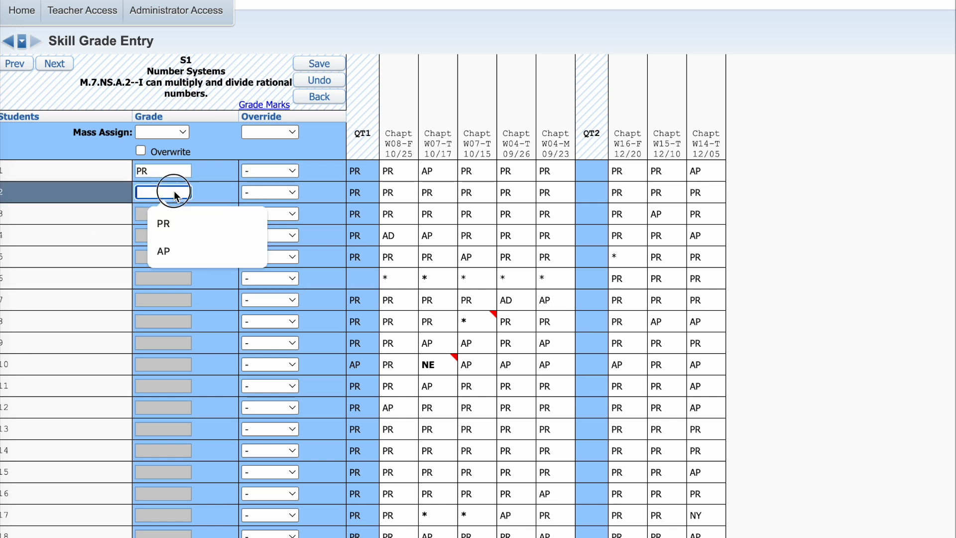
left_click(110, 408)
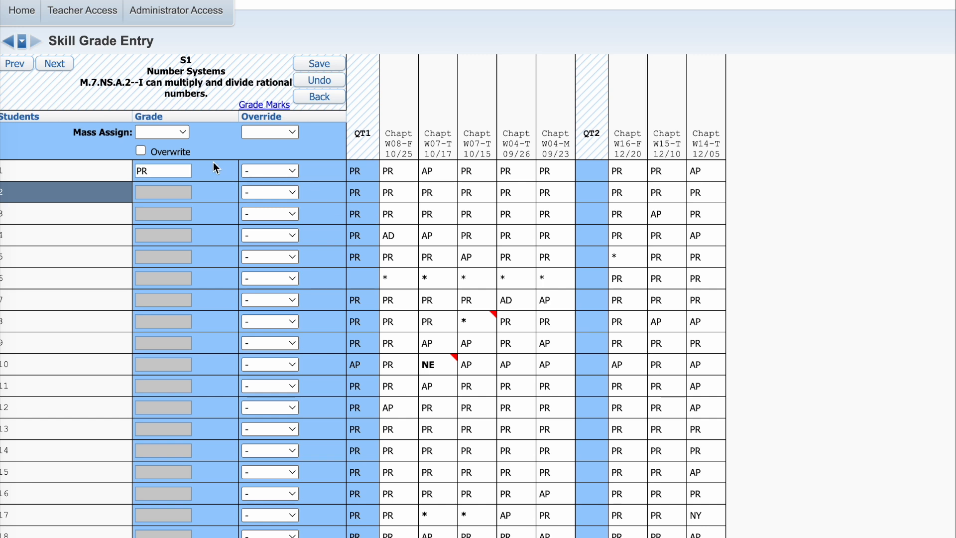
left_click(162, 132)
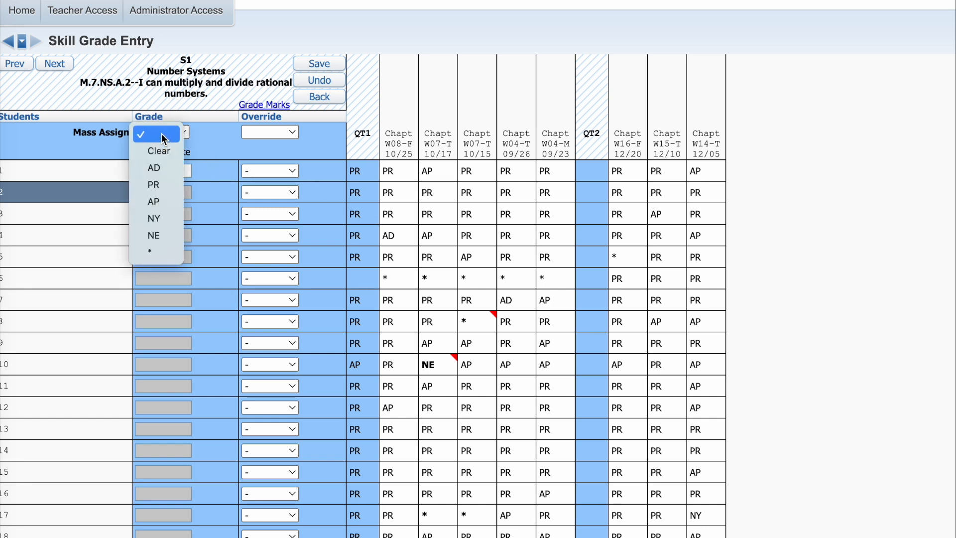
left_click(163, 182)
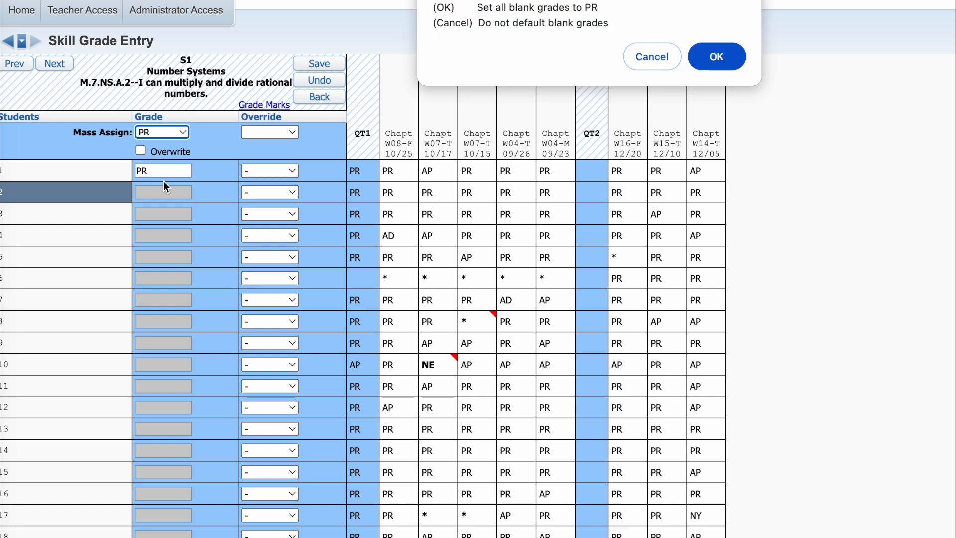
left_click(716, 58)
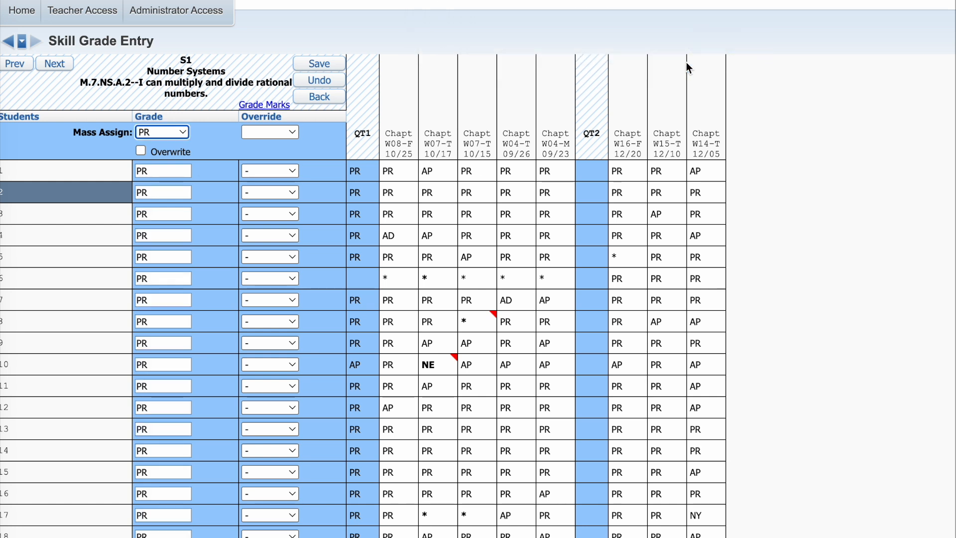
Step: Change the eighth student's S1 grade for skill M.7.NS.A.2 to AP
left_click(174, 319)
key("BackSpace")
key("BackSpace")
type("AP")
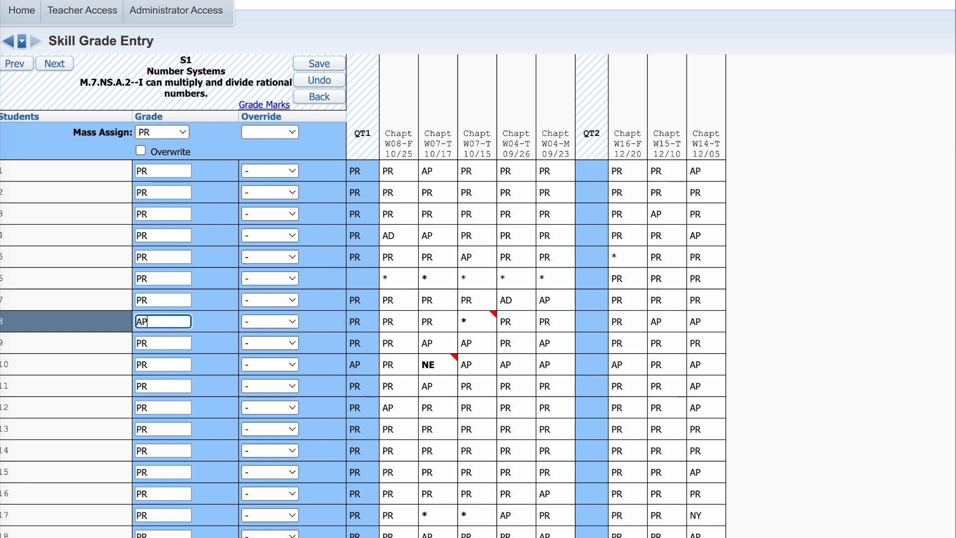
key("Tab")
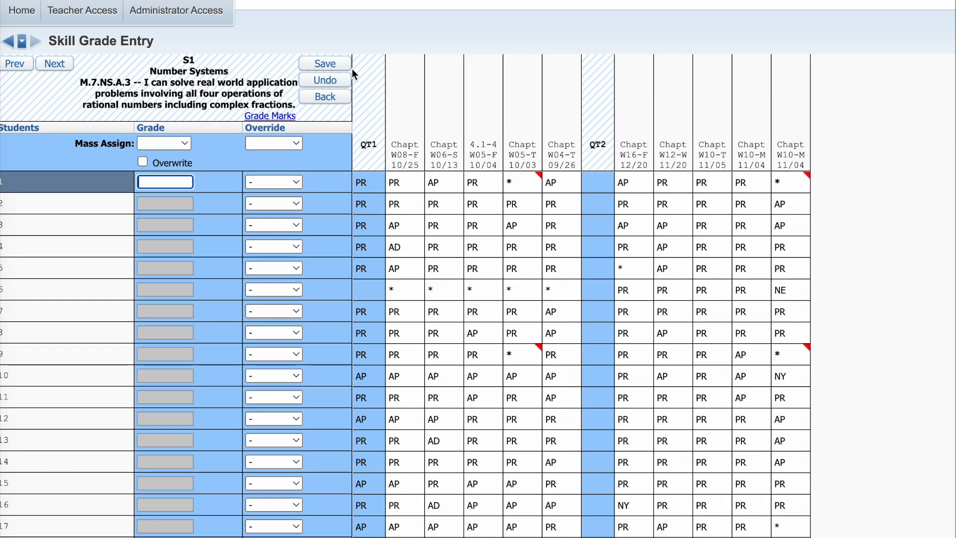
Step: Step through the S1 entry pages of the following skills up to Expressions and Equations, and return to the main gradesheet
left_click(55, 64)
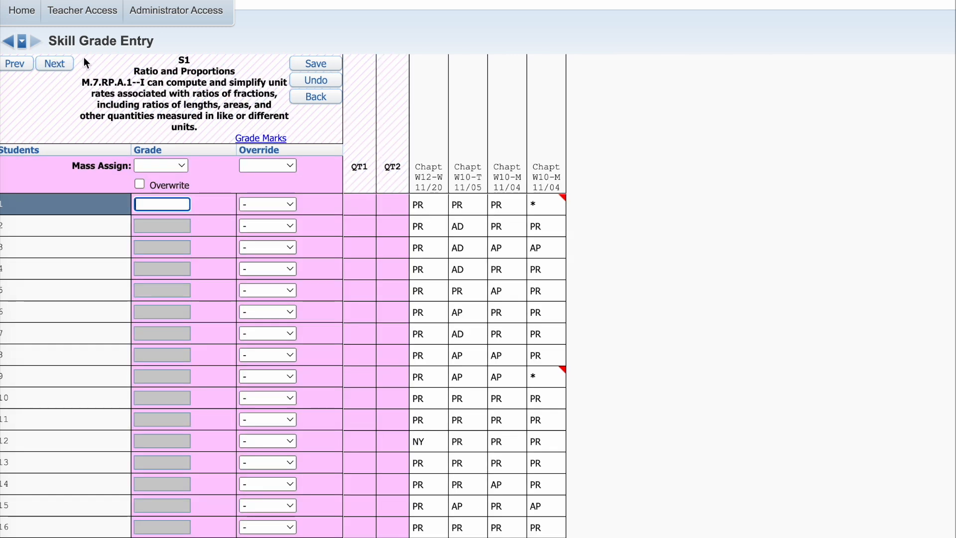
left_click(58, 64)
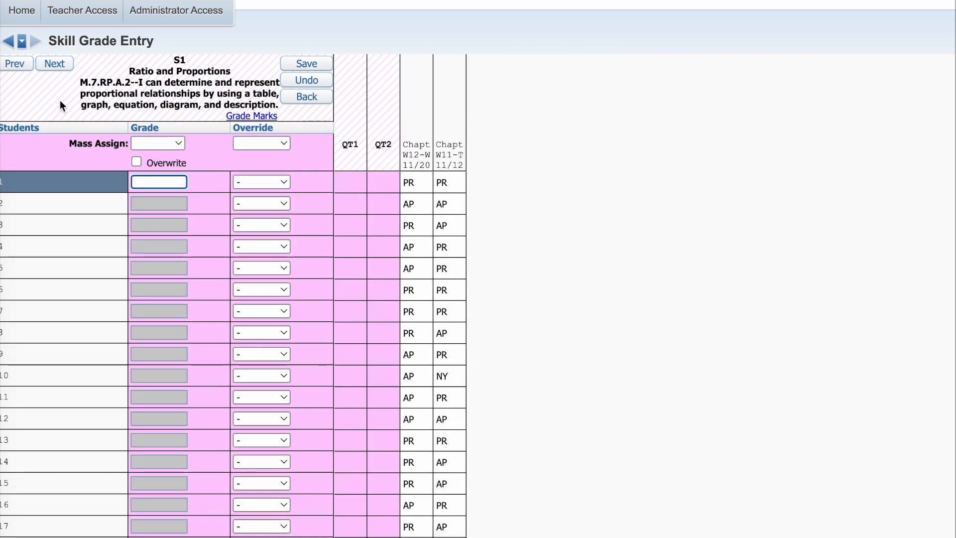
left_click(56, 63)
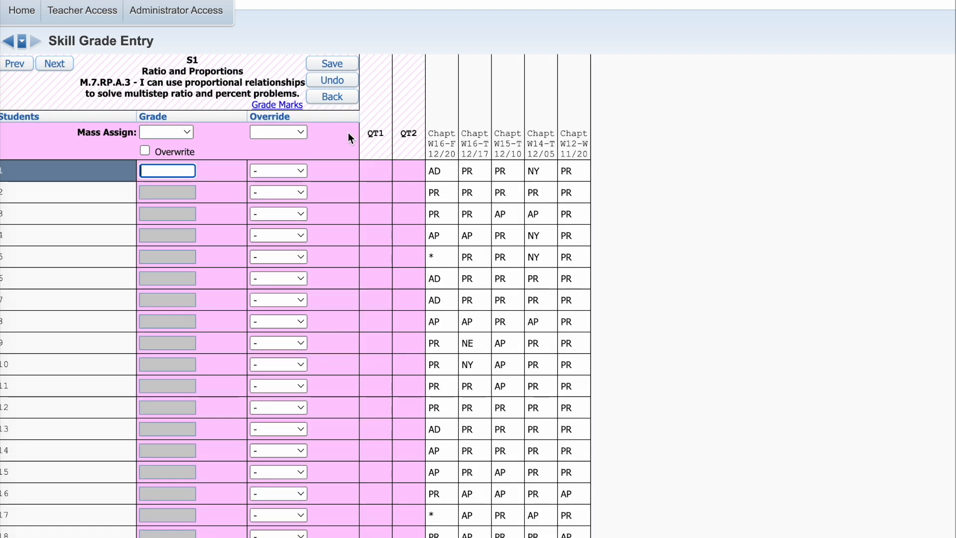
left_click(60, 63)
left_click(61, 65)
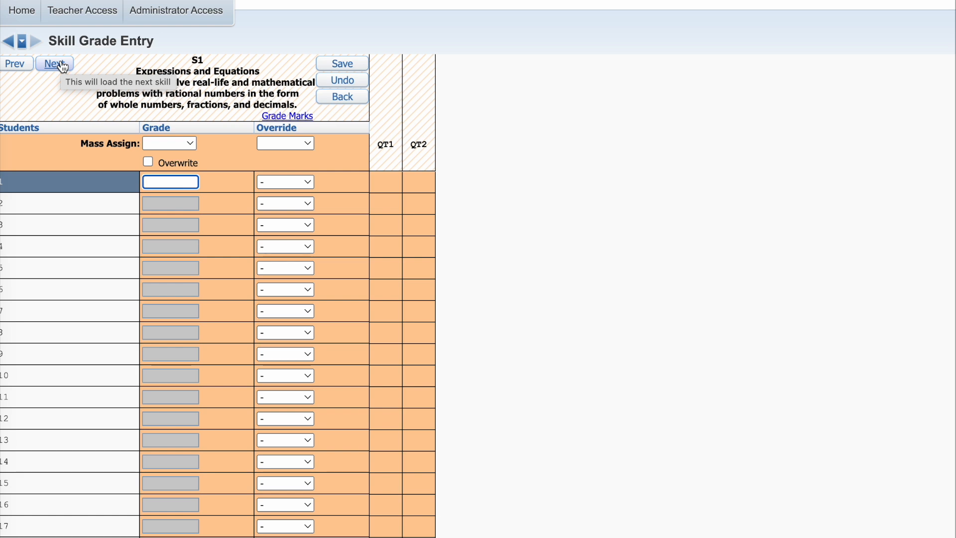
left_click(346, 100)
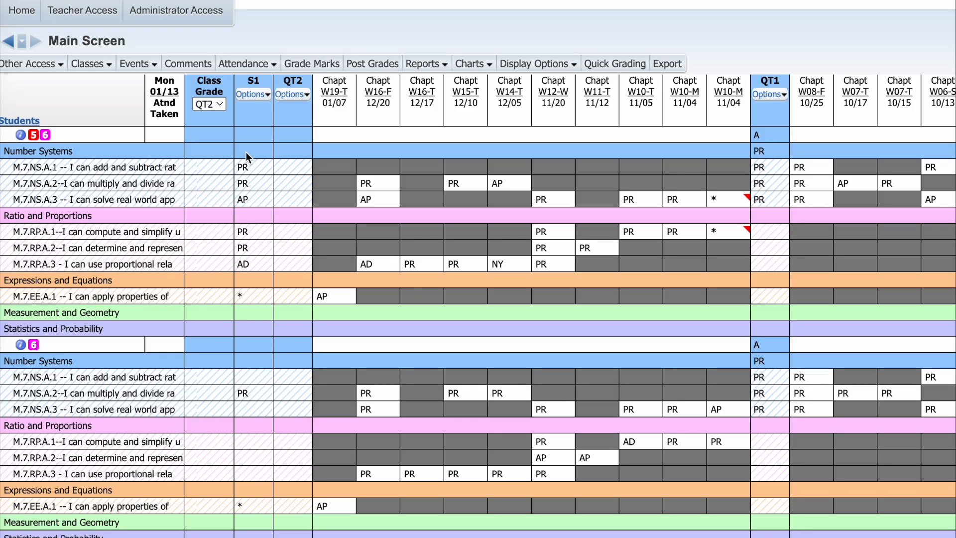
Step: Enter PR as the first student's S1 subject grade for Number Systems and advance to the next subject
left_click(247, 150)
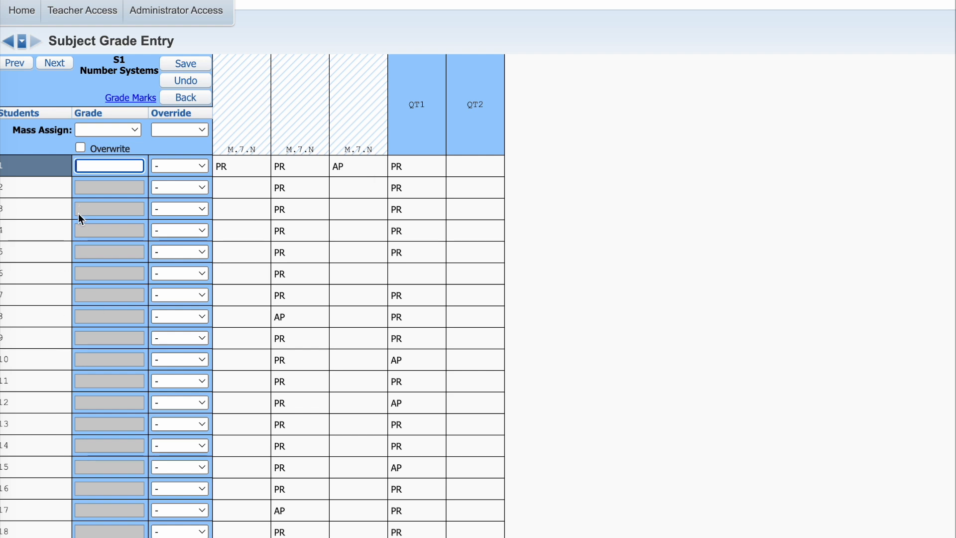
type("pr")
left_click(55, 61)
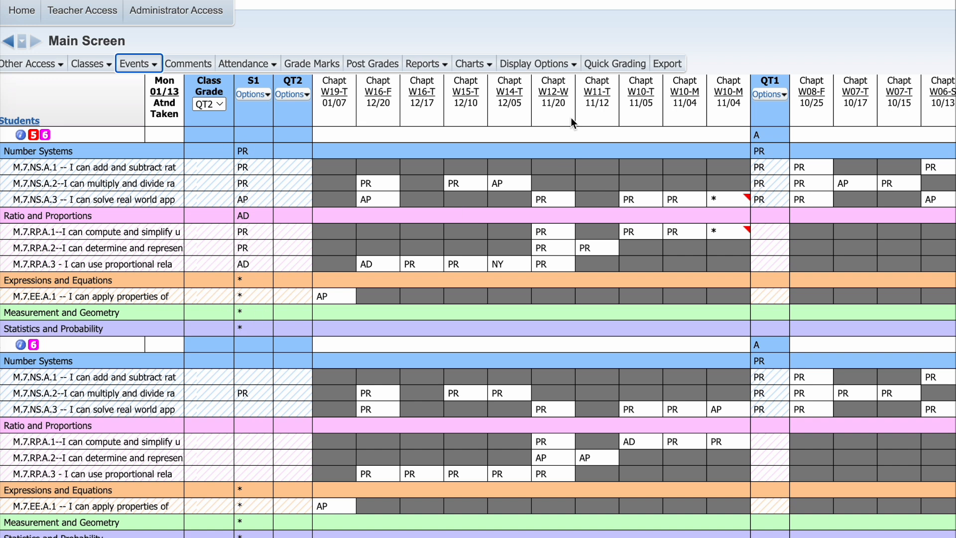
Step: Enter A as the first student's overall S1 grade using Quick Grading
left_click(560, 68)
left_click(614, 63)
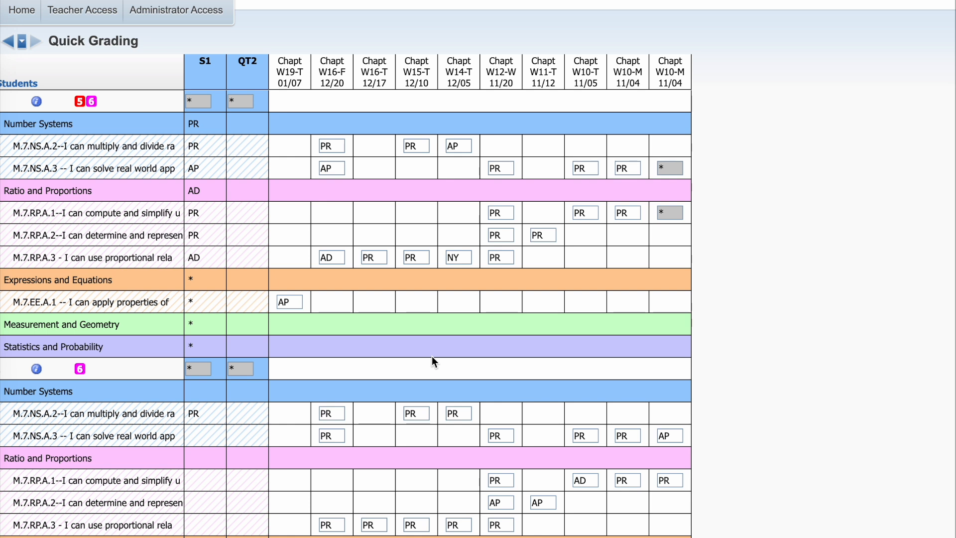
left_click(195, 104)
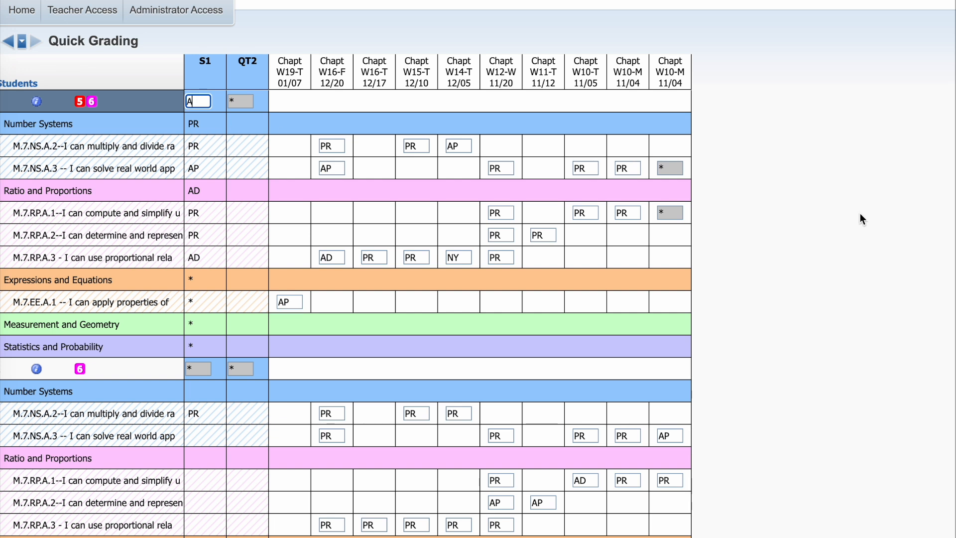
left_click(195, 368)
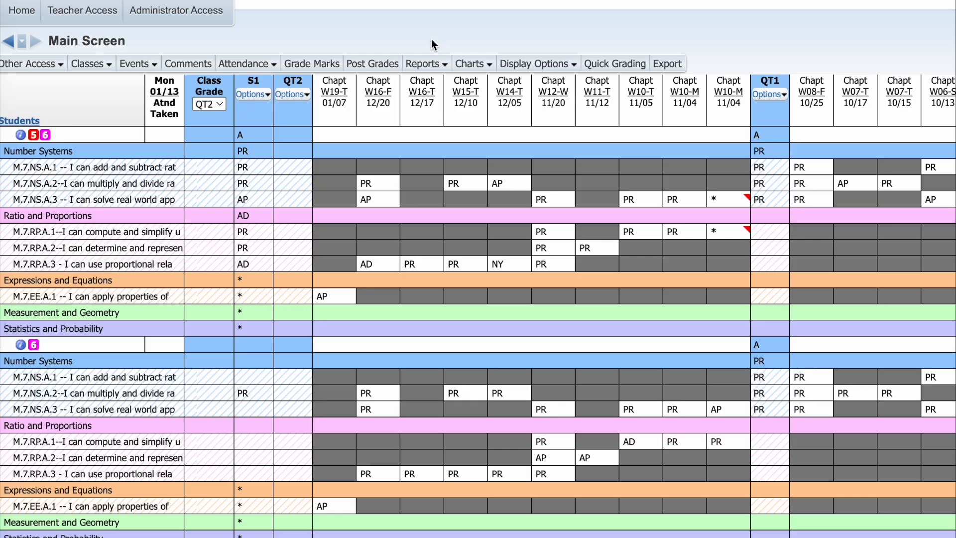
Step: Open Quarter 2 grade posting and enter Eng comment code 2 for the fifth student and 1 for the eleventh
left_click(387, 66)
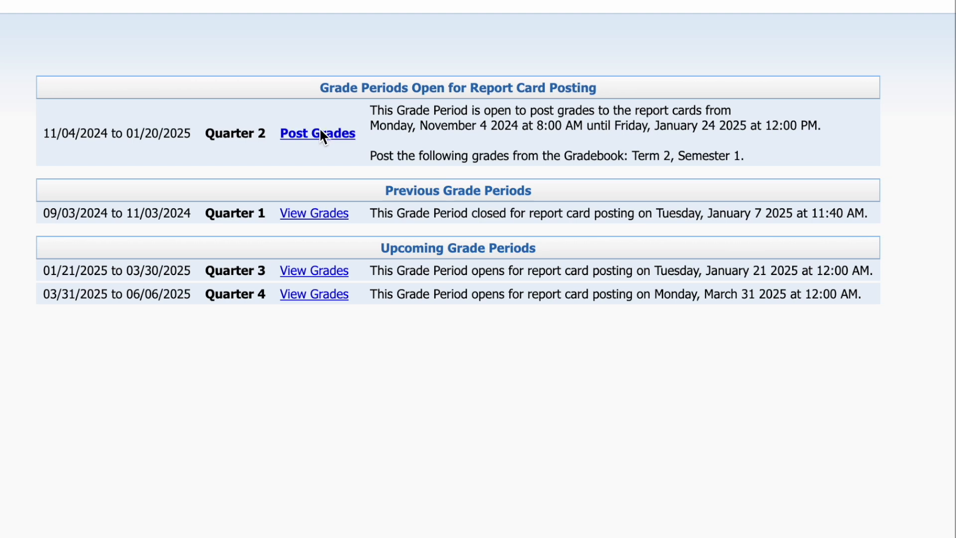
left_click(320, 132)
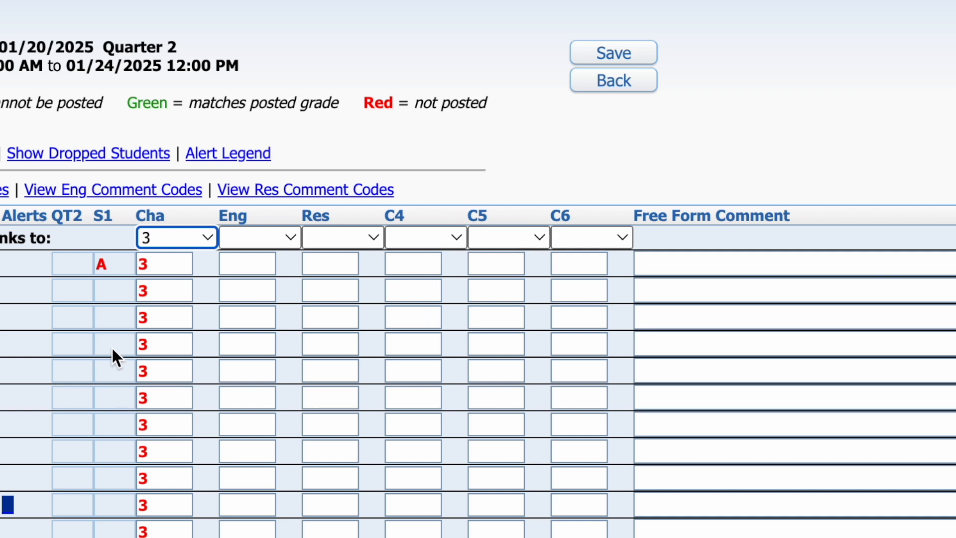
left_click(237, 363)
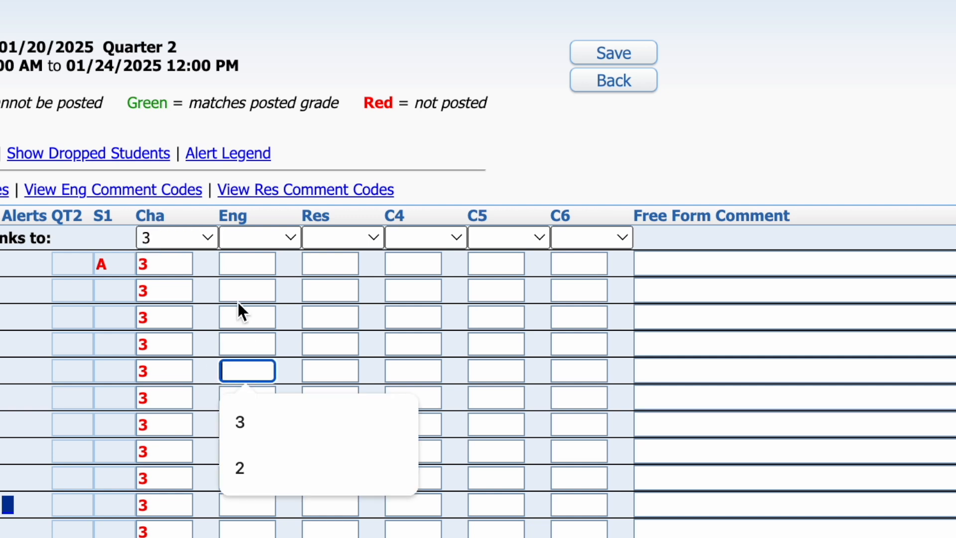
type("2")
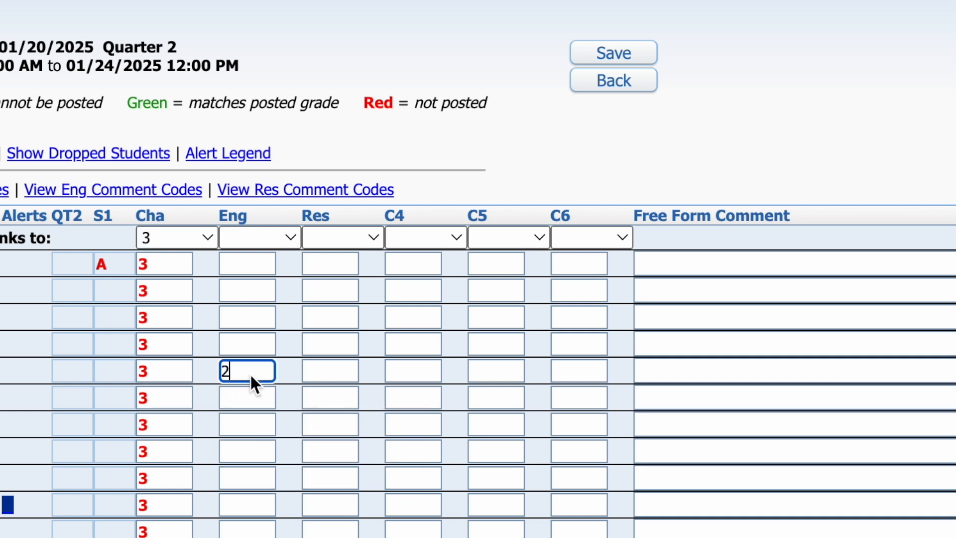
left_click(240, 531)
type("1")
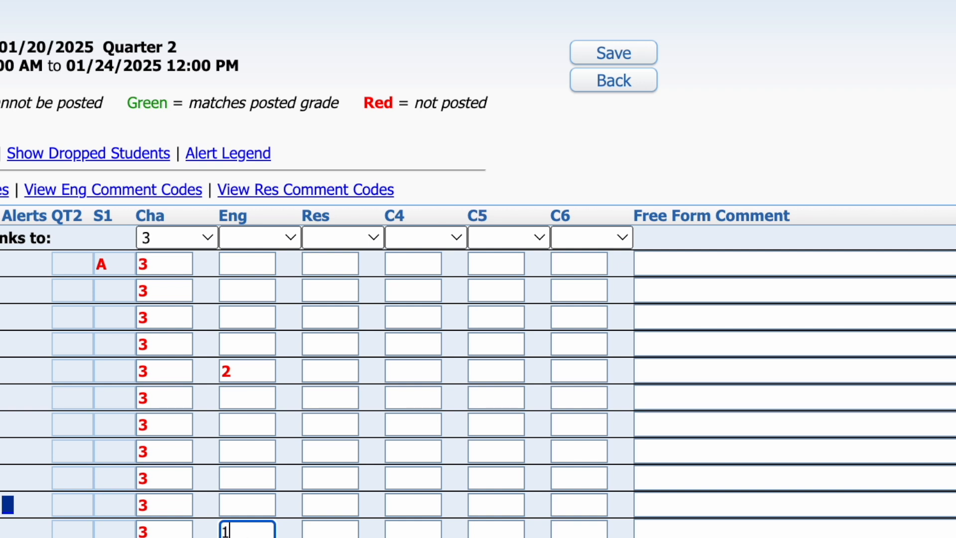
key("Return")
Step: Set all remaining blank Eng comments to 3
left_click(256, 239)
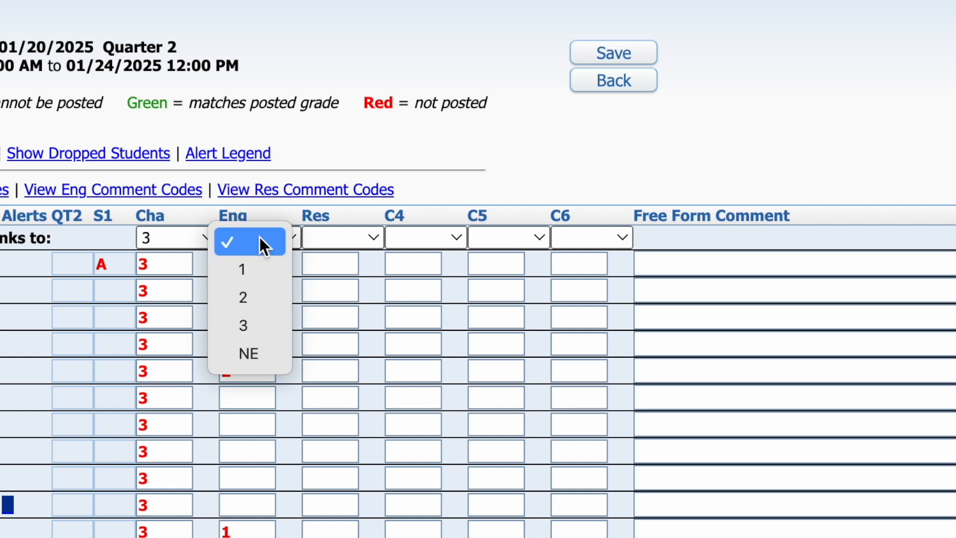
left_click(253, 326)
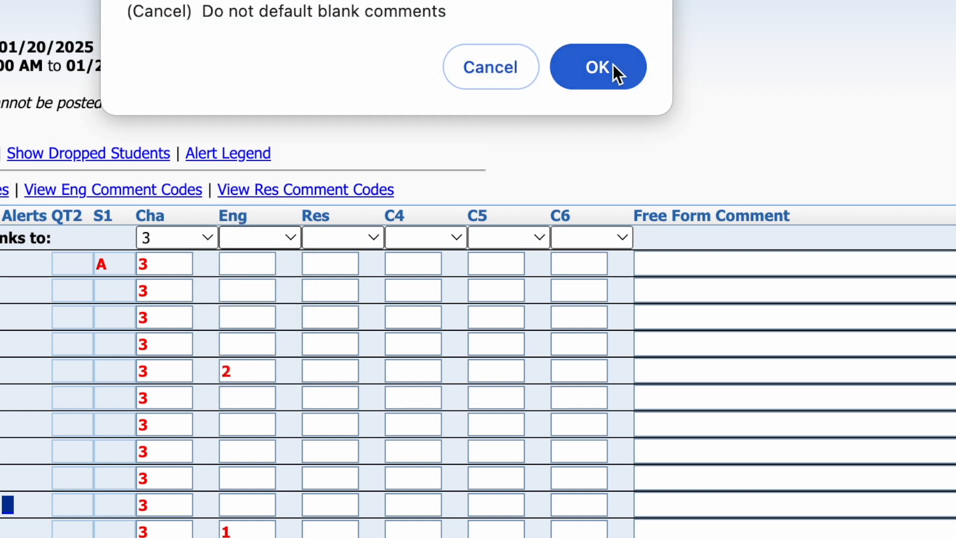
left_click(606, 79)
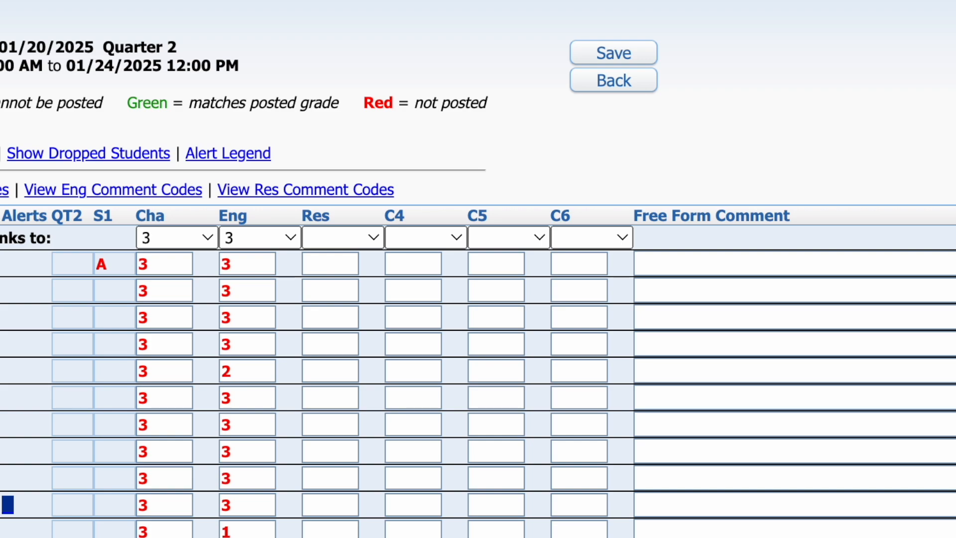
Step: Review the list of available report card comment codes and their descriptions
scroll(434, 369, "down", 4)
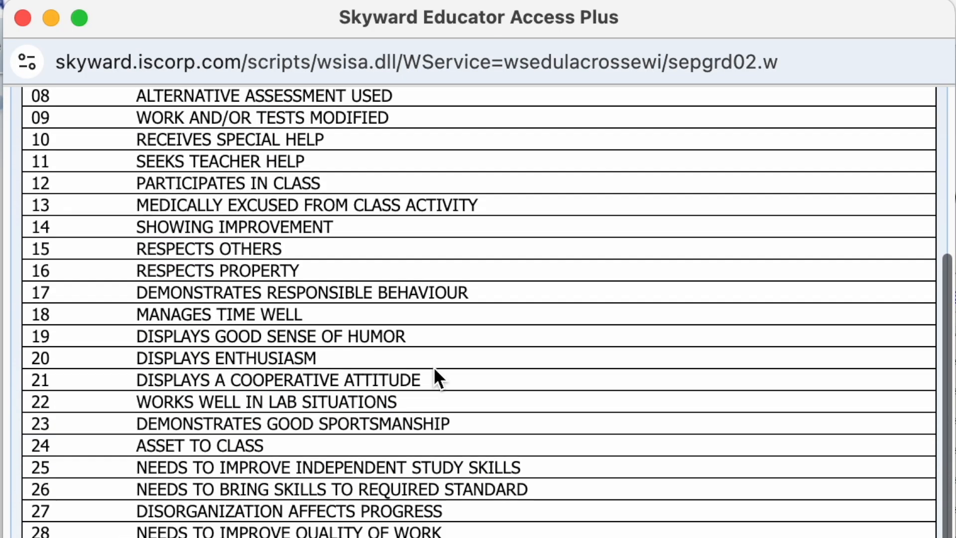
scroll(435, 369, "down", 5)
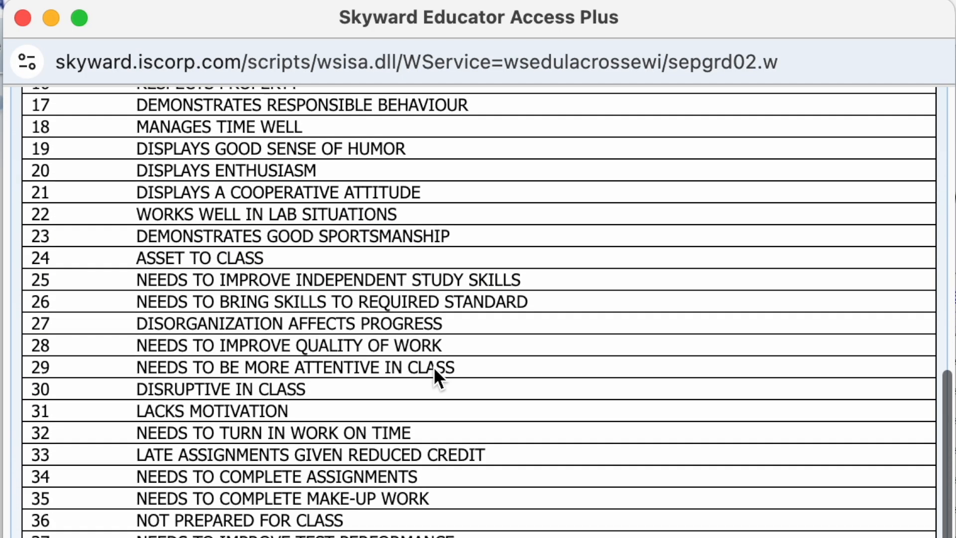
scroll(433, 368, "down", 1)
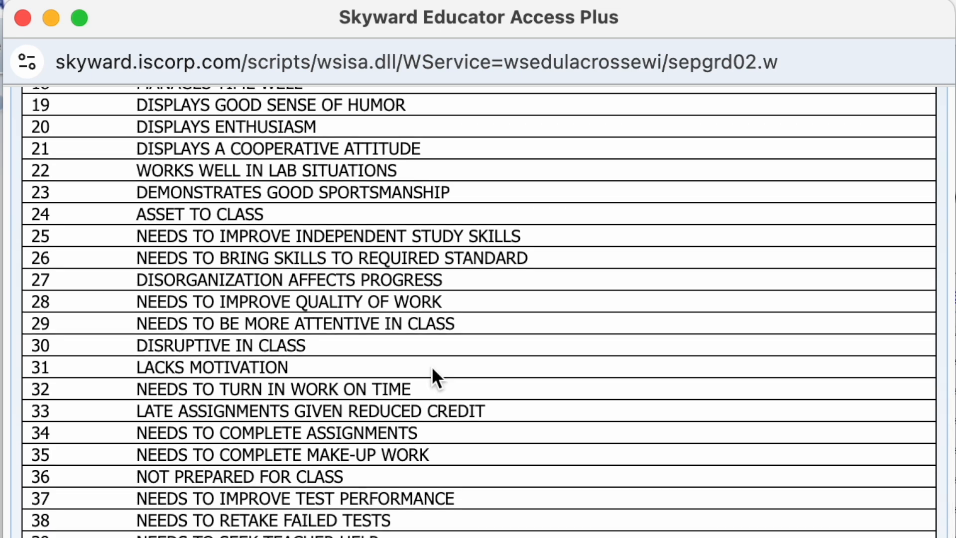